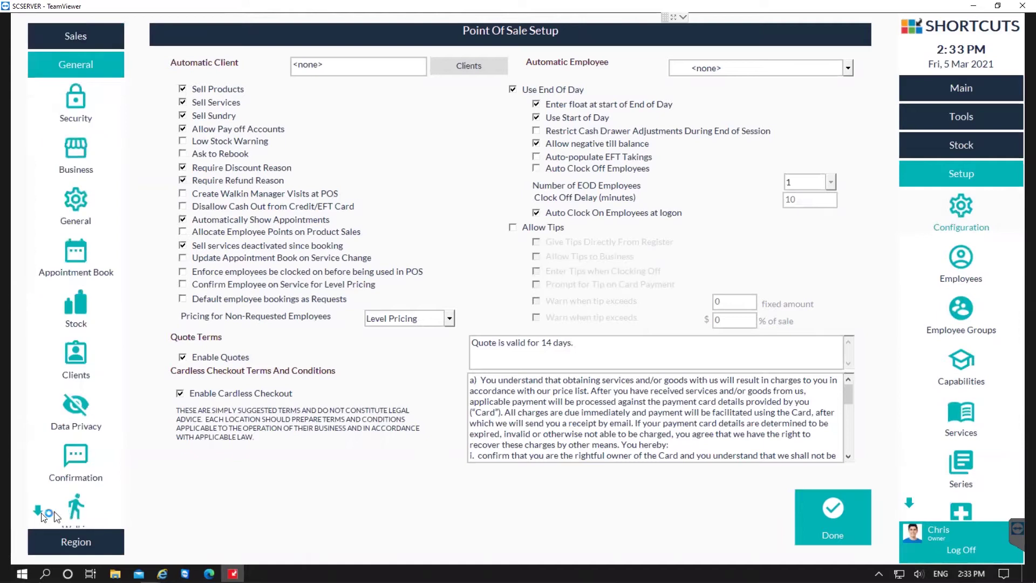
- Open the roster type setup in the general configuration
{"action": "left_click", "coordinate": [37, 511]}
{"action": "left_click", "coordinate": [38, 511]}
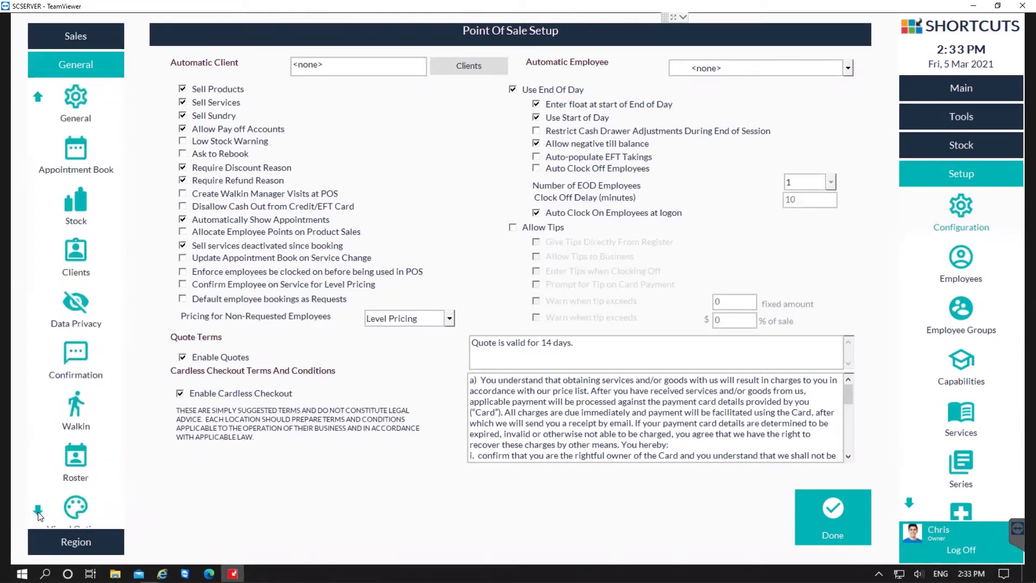
{"action": "left_click", "coordinate": [72, 467]}
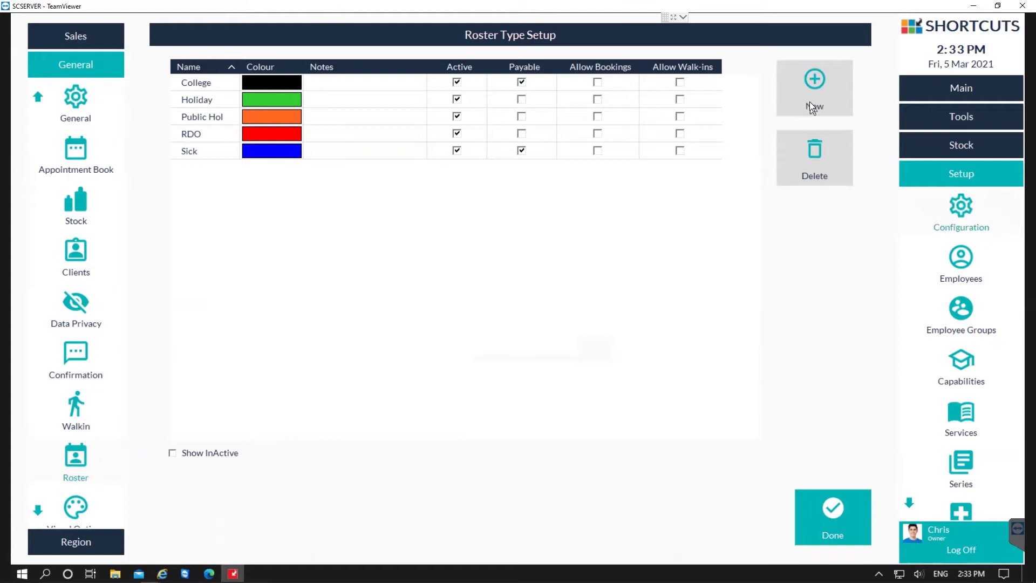
- Add a new roster type named Reception and set its colour to yellow
{"action": "left_click", "coordinate": [813, 86]}
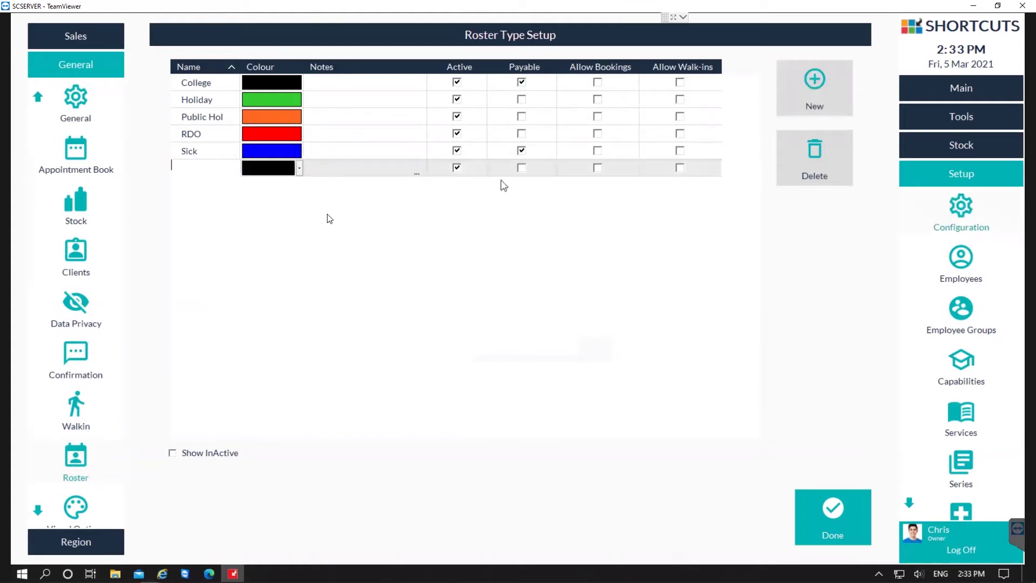
{"action": "type", "text": "Ro"}
{"action": "type", "text": "ception"}
{"action": "left_click", "coordinate": [299, 169]}
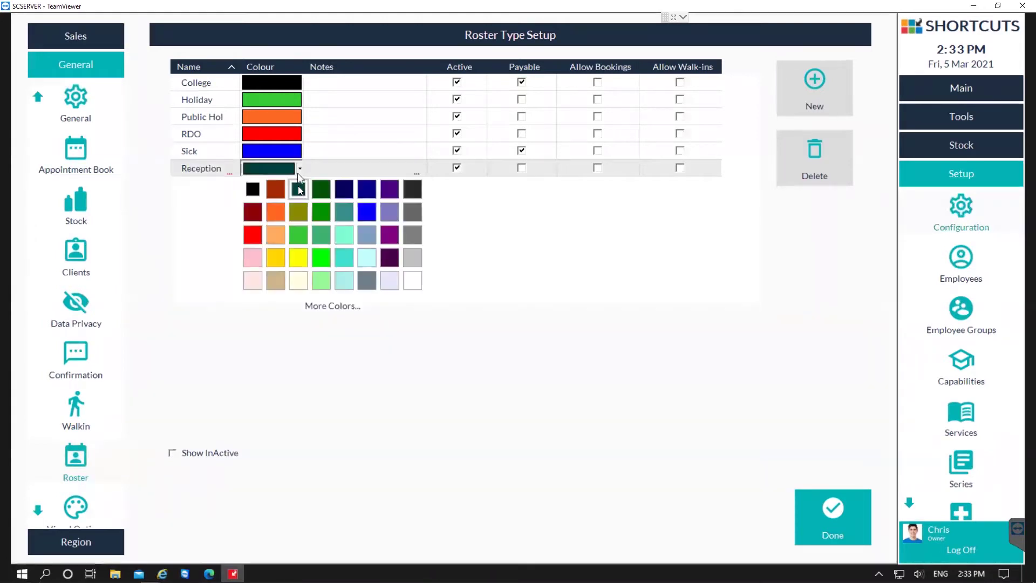
{"action": "left_click", "coordinate": [299, 257]}
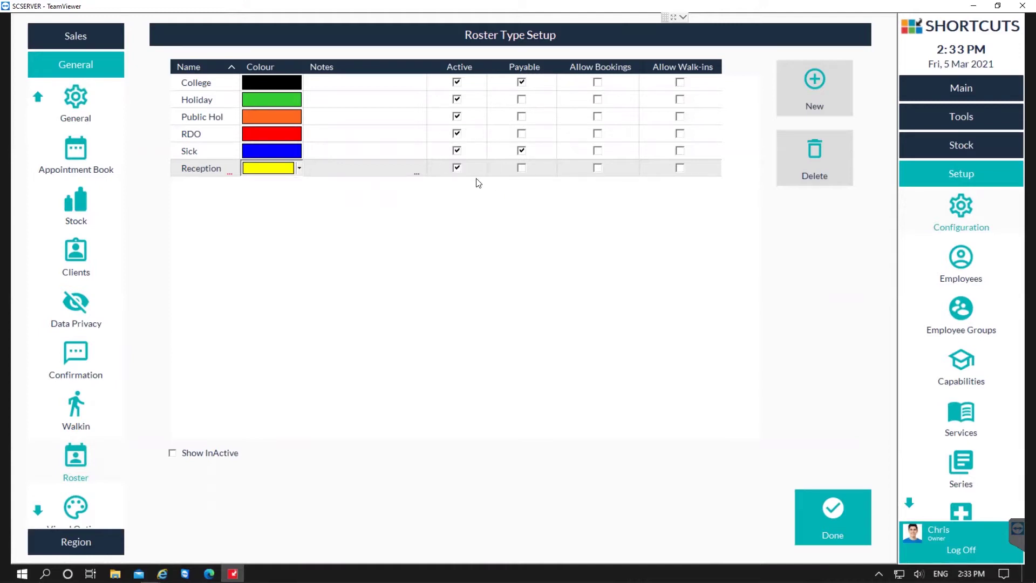
- Mark the Reception roster type as payable and finish the roster type setup
{"action": "left_click", "coordinate": [522, 171]}
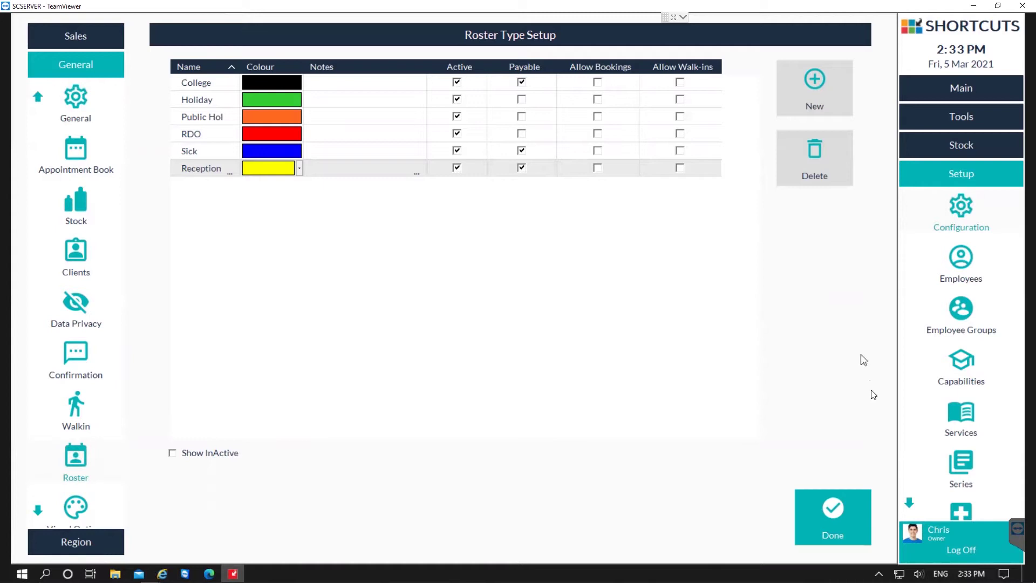
{"action": "left_click", "coordinate": [843, 533]}
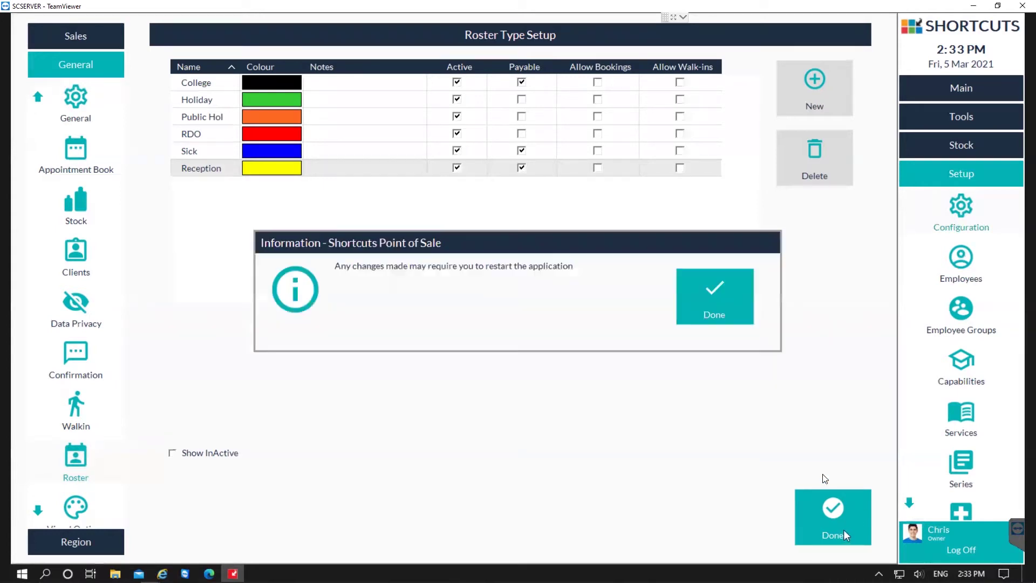
{"action": "left_click", "coordinate": [734, 311]}
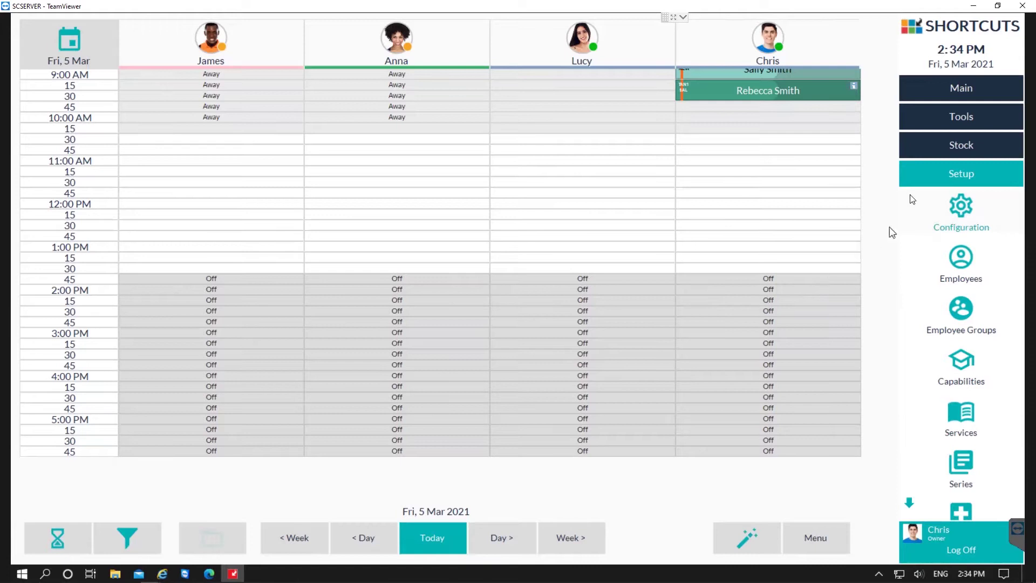
- Open the employee roster and create a shift for the first listed employee on Tuesday 23/02/2021
{"action": "left_click", "coordinate": [957, 126]}
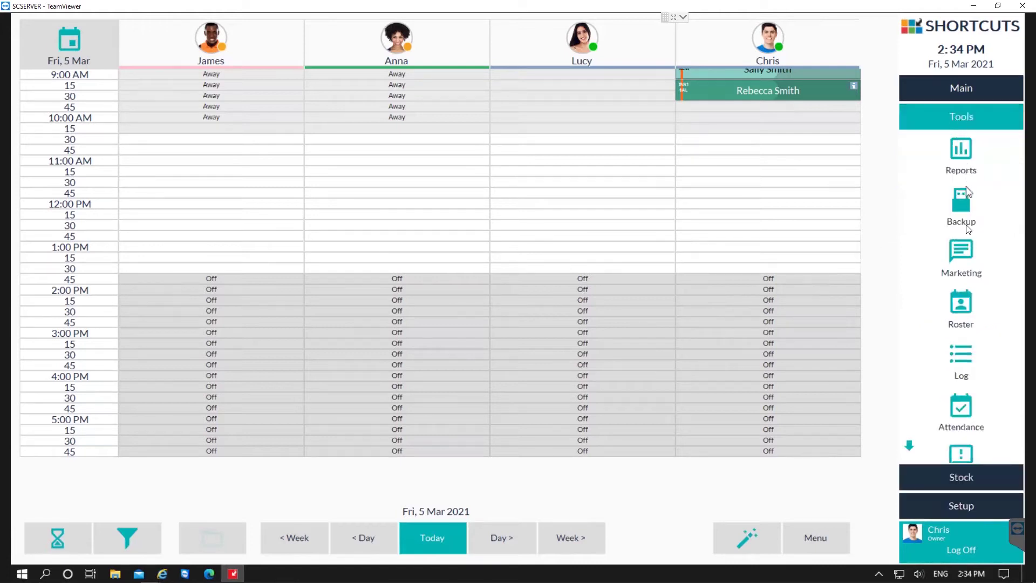
{"action": "left_click", "coordinate": [962, 306]}
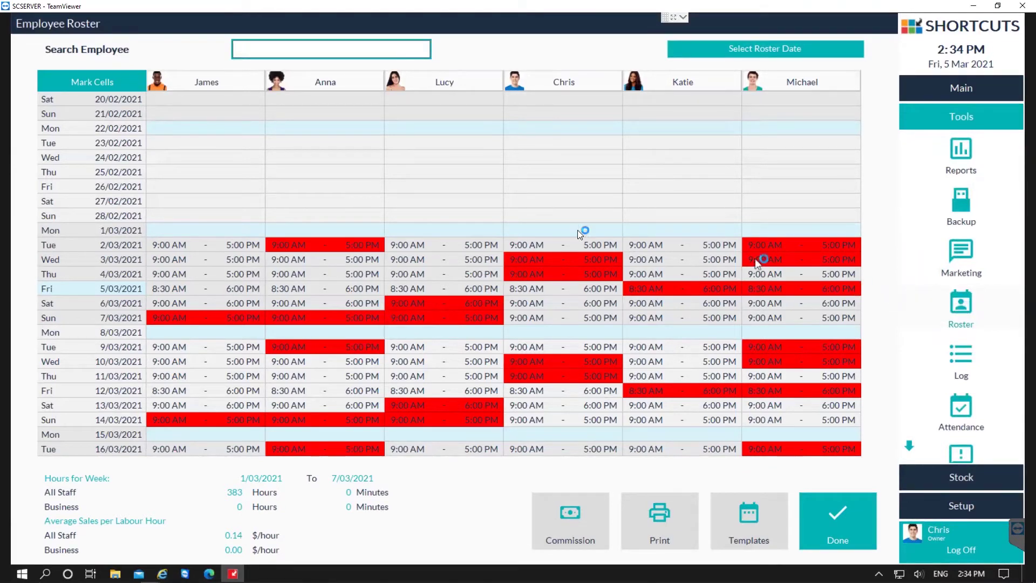
{"action": "double_click", "coordinate": [194, 145]}
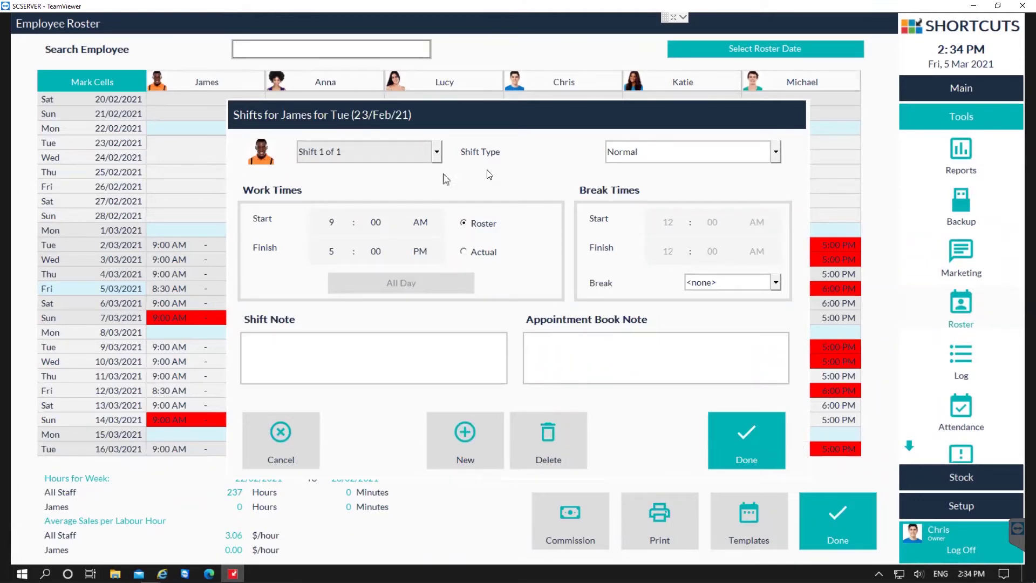
- Review the available shift types, keep Normal, and set the shift's break to 30 minutes
{"action": "left_click", "coordinate": [651, 158]}
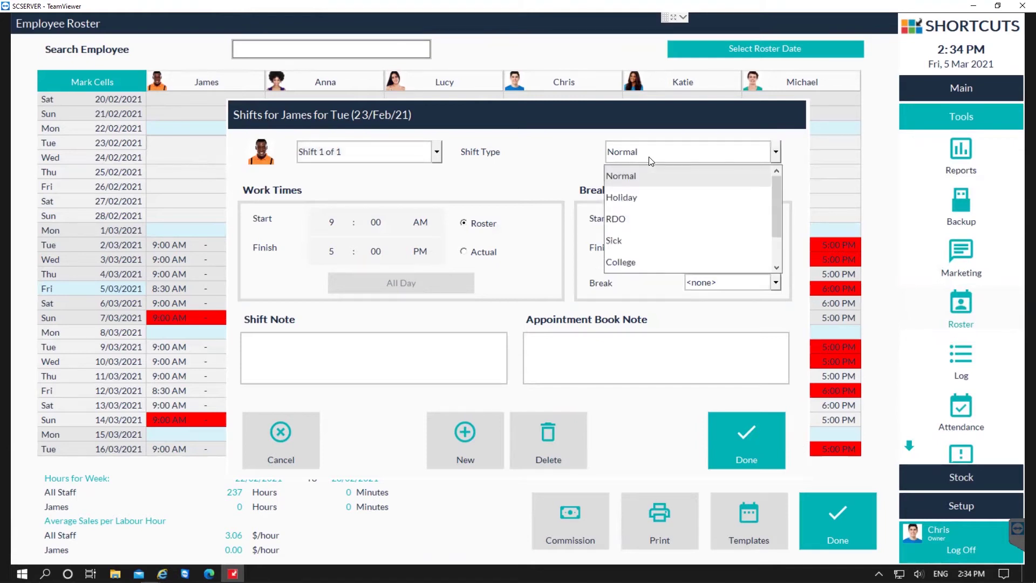
{"action": "left_click", "coordinate": [649, 157]}
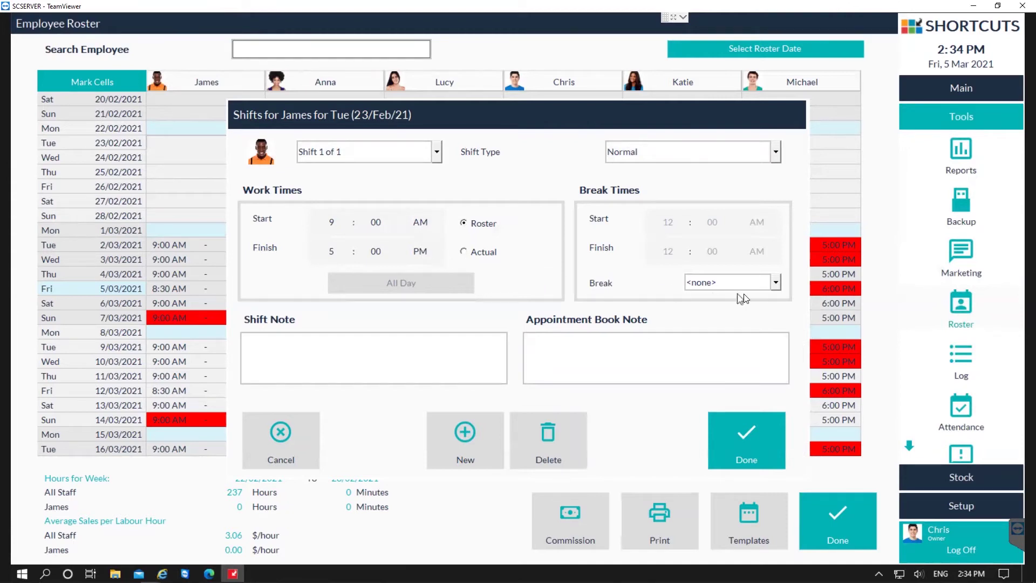
{"action": "left_click", "coordinate": [771, 282]}
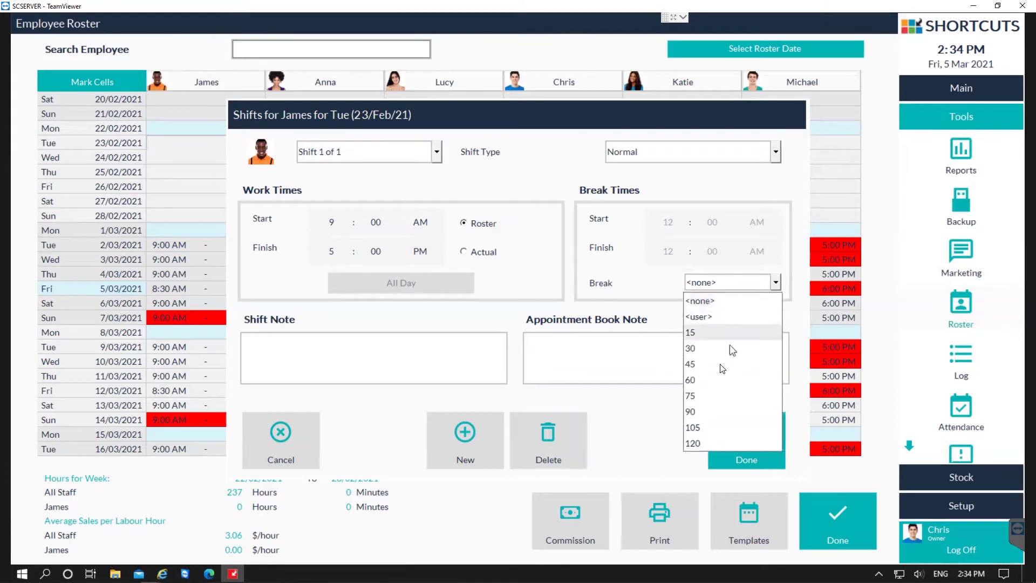
{"action": "left_click", "coordinate": [711, 350]}
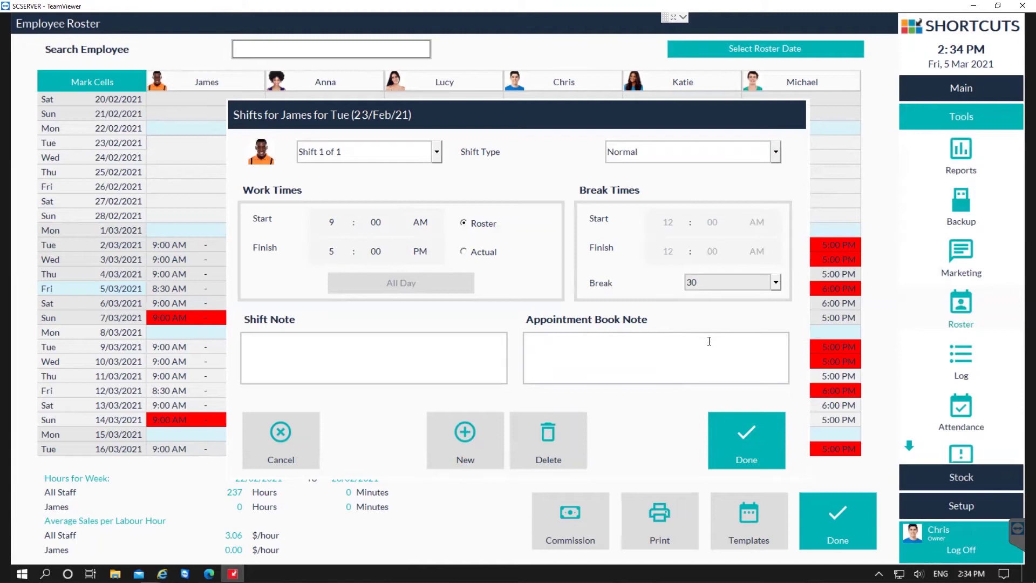
- Add the shift note "starting work earlier for training" and the appointment book note "training at 9am", and save the shift
{"action": "left_click", "coordinate": [313, 350]}
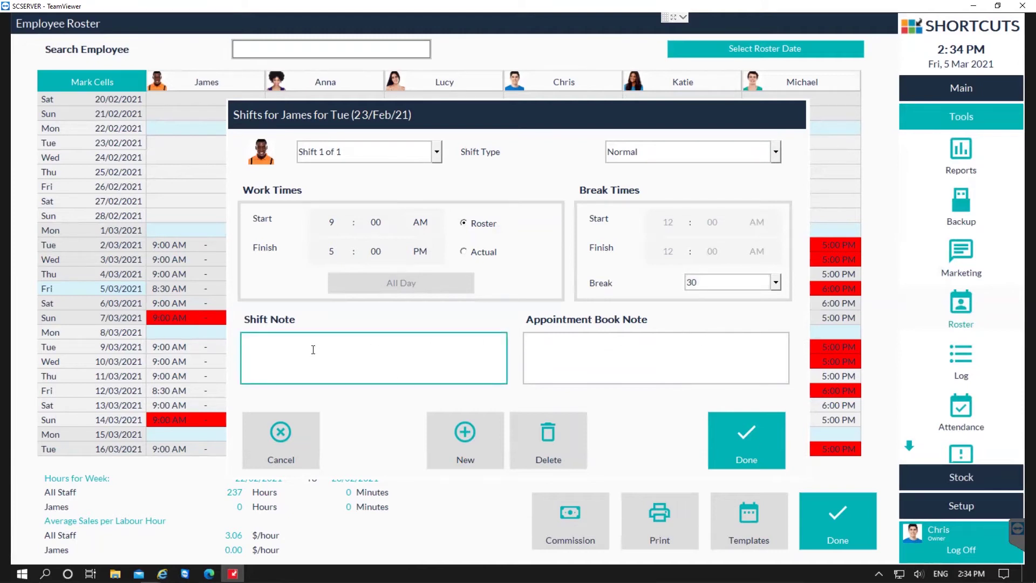
{"action": "type", "text": "starting work earlier for training"}
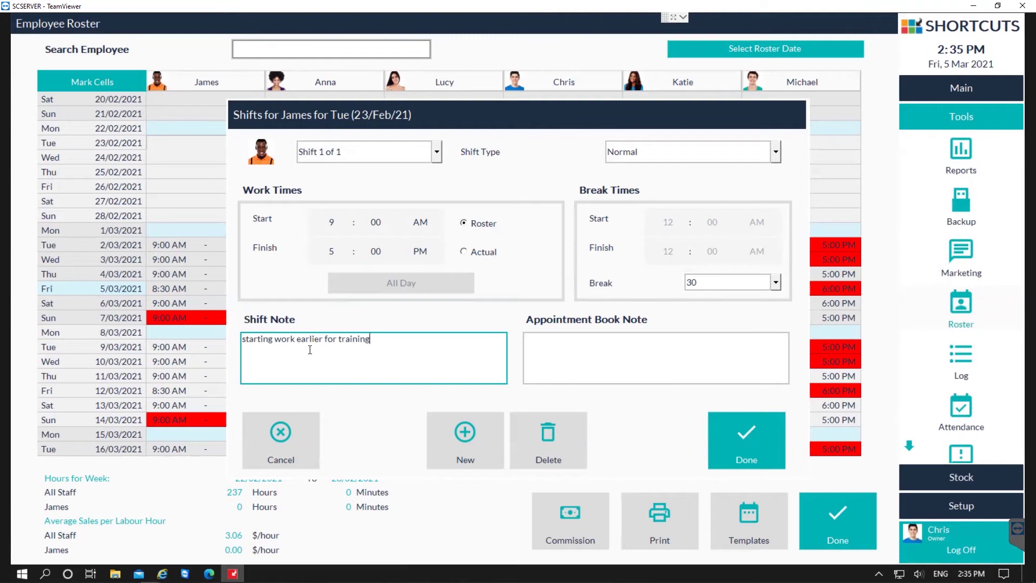
{"action": "left_click", "coordinate": [602, 362]}
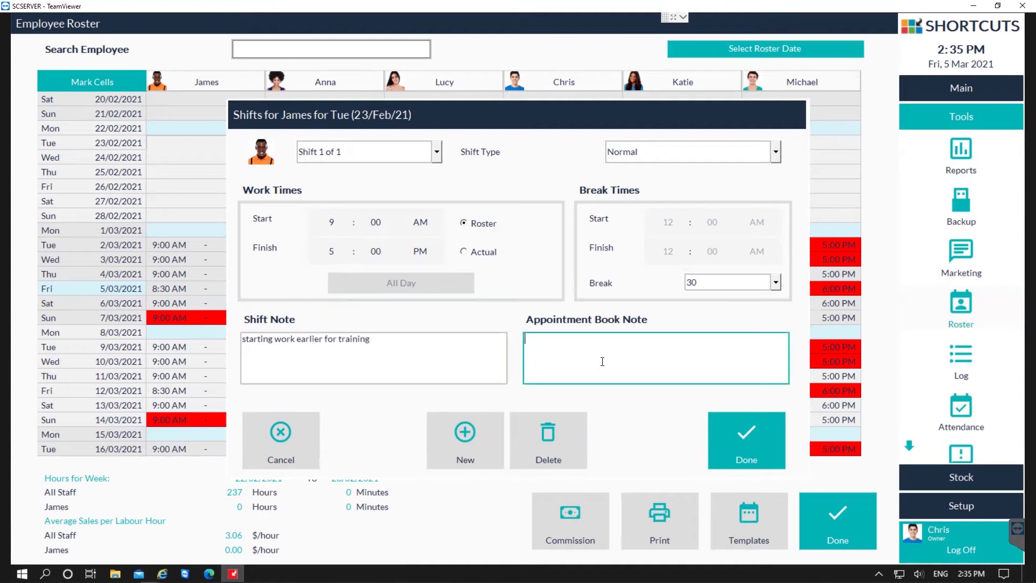
{"action": "type", "text": "training at 9am"}
{"action": "left_click", "coordinate": [761, 441]}
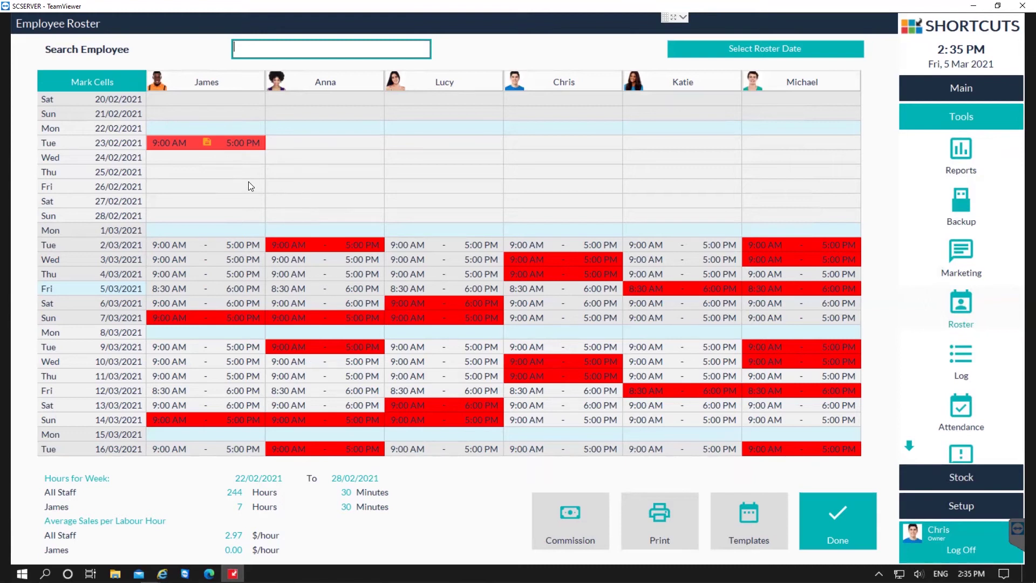
- Reopen the first employee's shift on Tuesday 23/02/2021 and check which shifts exist for that day
{"action": "double_click", "coordinate": [215, 144]}
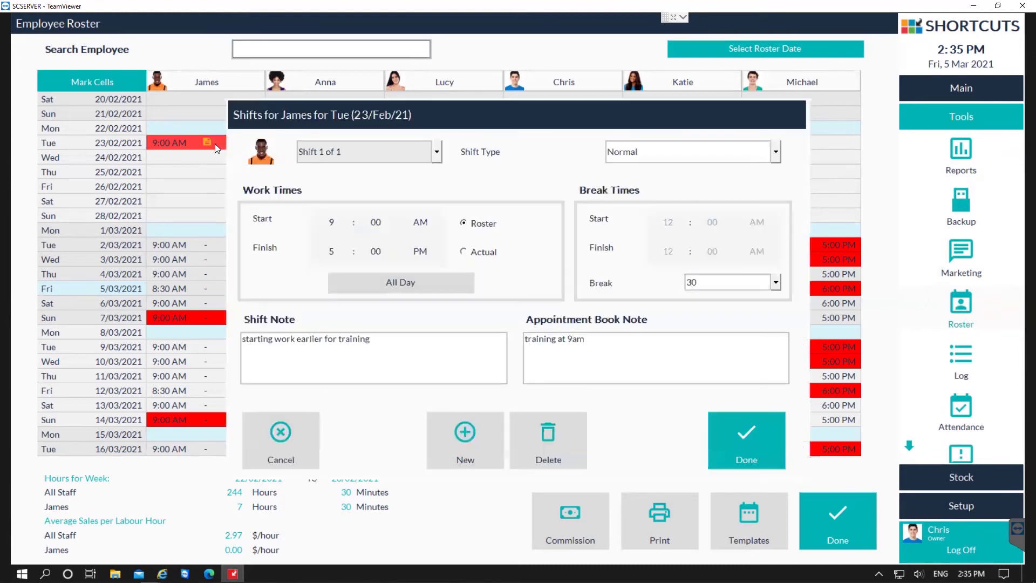
{"action": "left_click", "coordinate": [334, 161]}
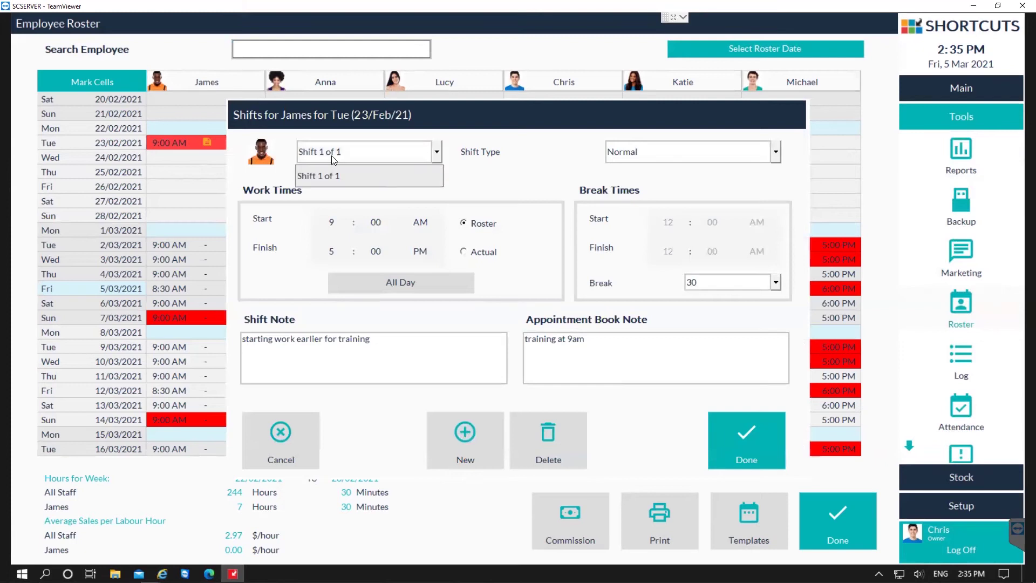
{"action": "left_click", "coordinate": [331, 156]}
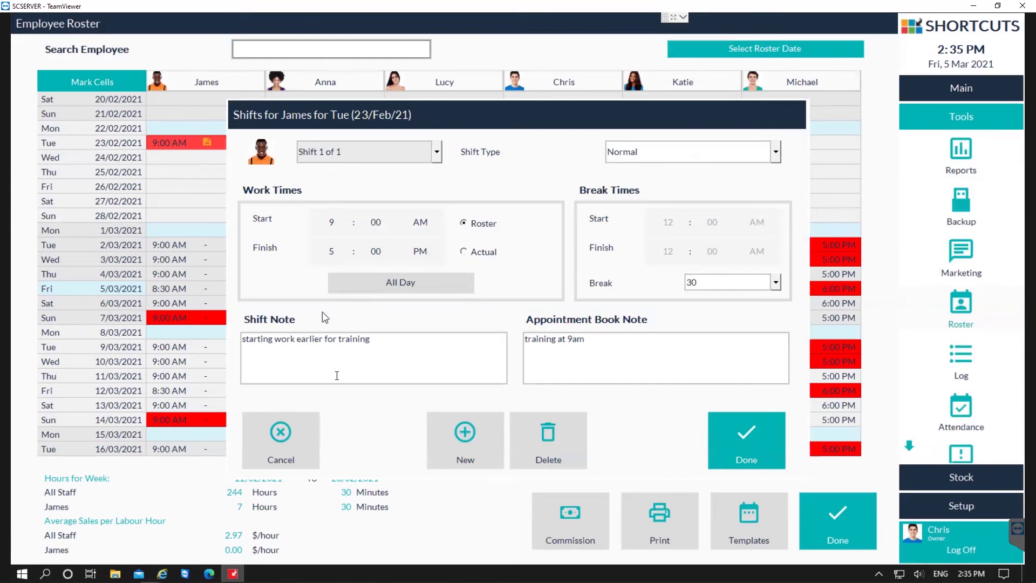
- Add a second shift for the same day that finishes at 9:00 PM
{"action": "left_click", "coordinate": [466, 450]}
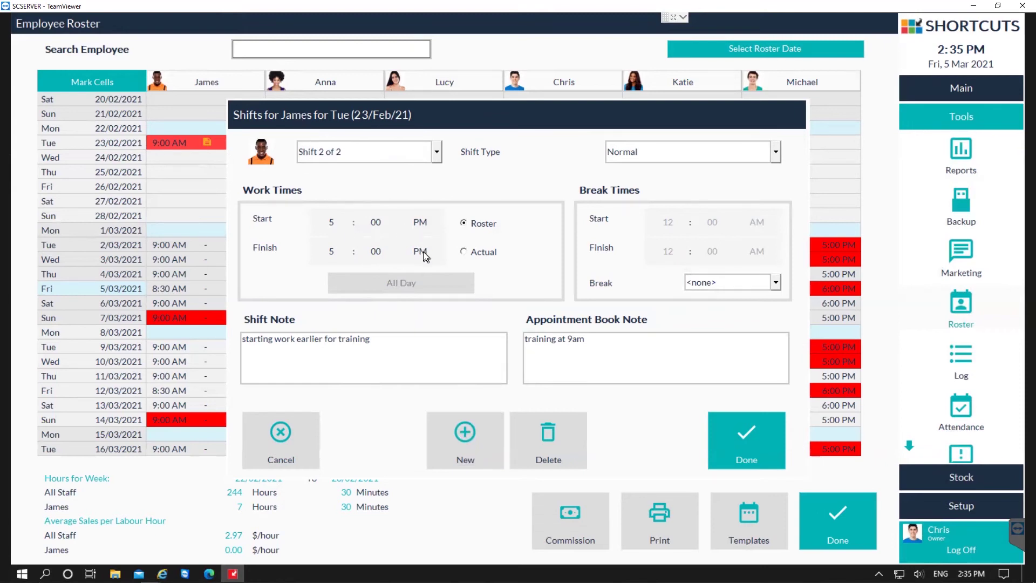
{"action": "type", "text": "9"}
- Delete the second shift of the day and check the remaining shift list
{"action": "left_click", "coordinate": [413, 153]}
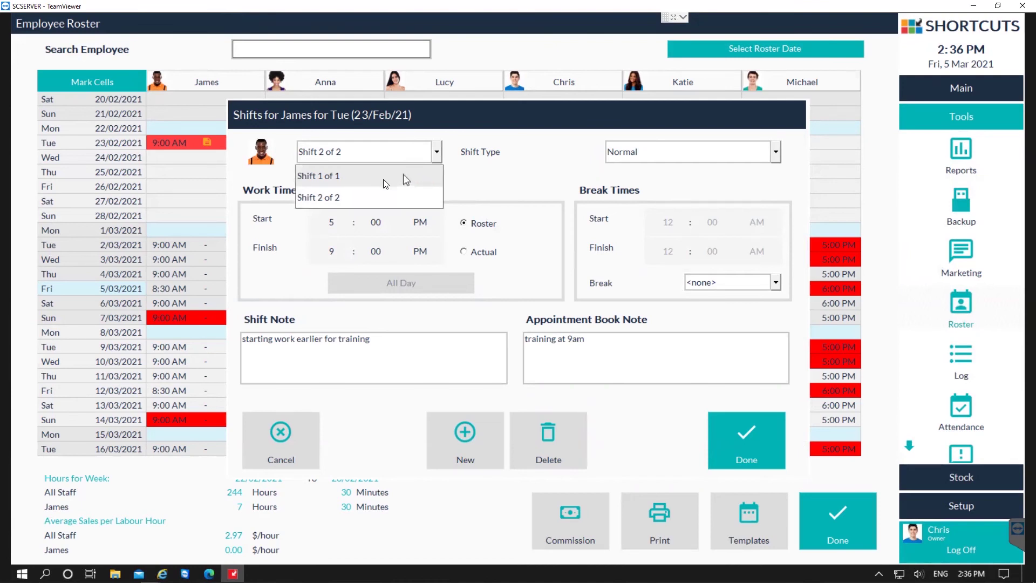
{"action": "left_click", "coordinate": [369, 196]}
{"action": "left_click", "coordinate": [560, 450]}
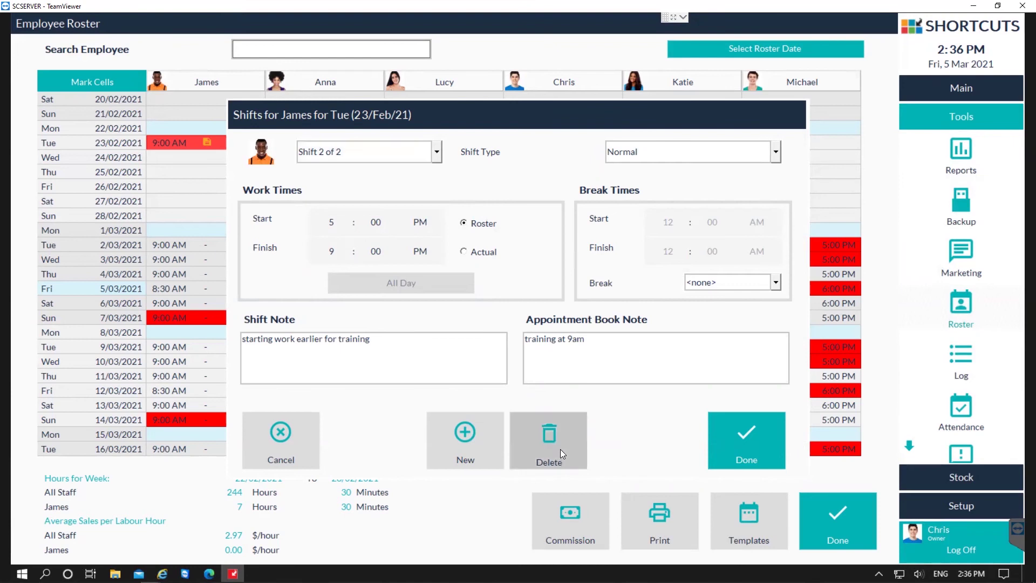
{"action": "left_click", "coordinate": [399, 152]}
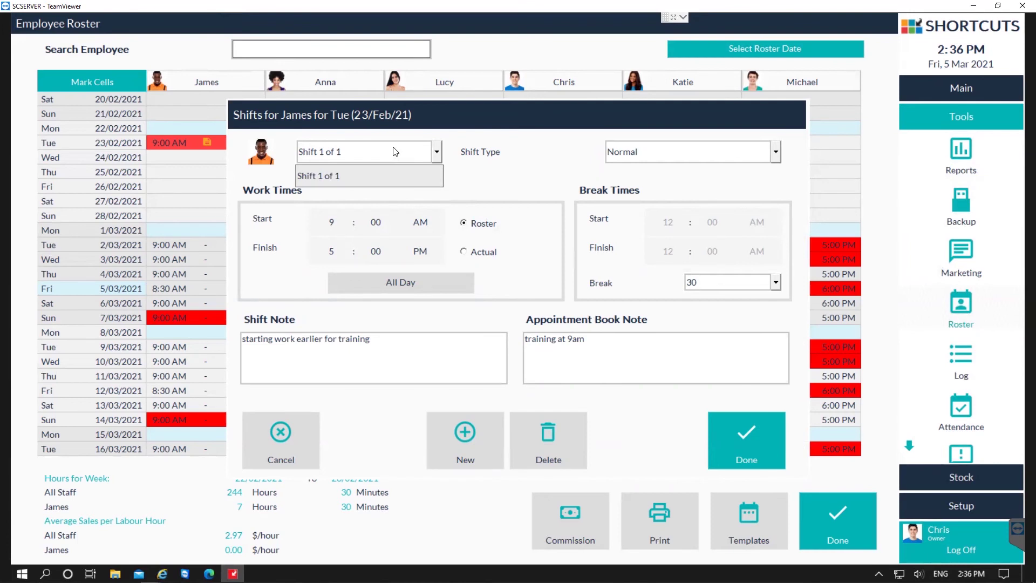
{"action": "left_click", "coordinate": [396, 152]}
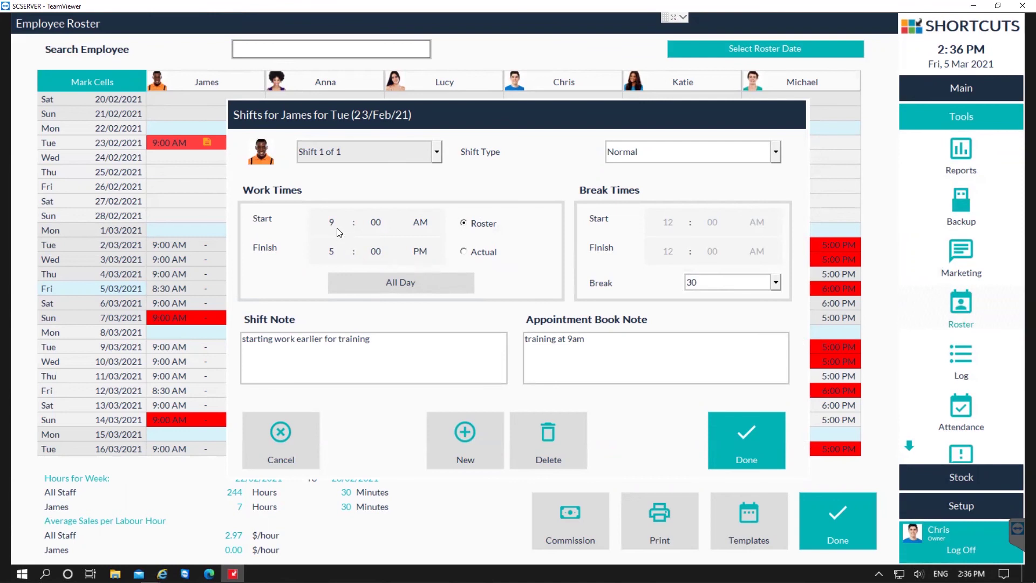
- Switch the remaining shift's work times from rostered to actual
{"action": "left_click", "coordinate": [464, 251]}
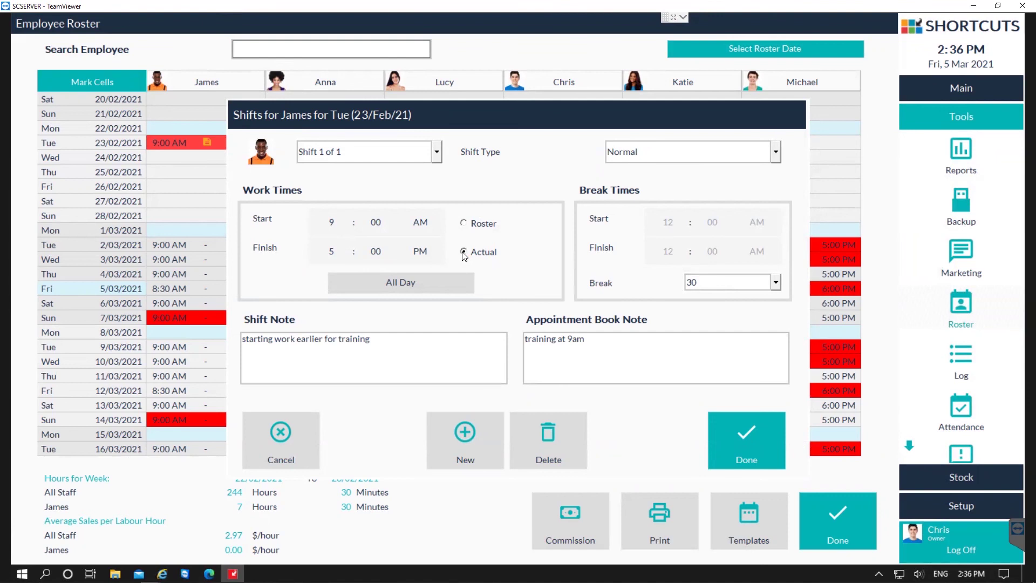
{"action": "left_click", "coordinate": [463, 252]}
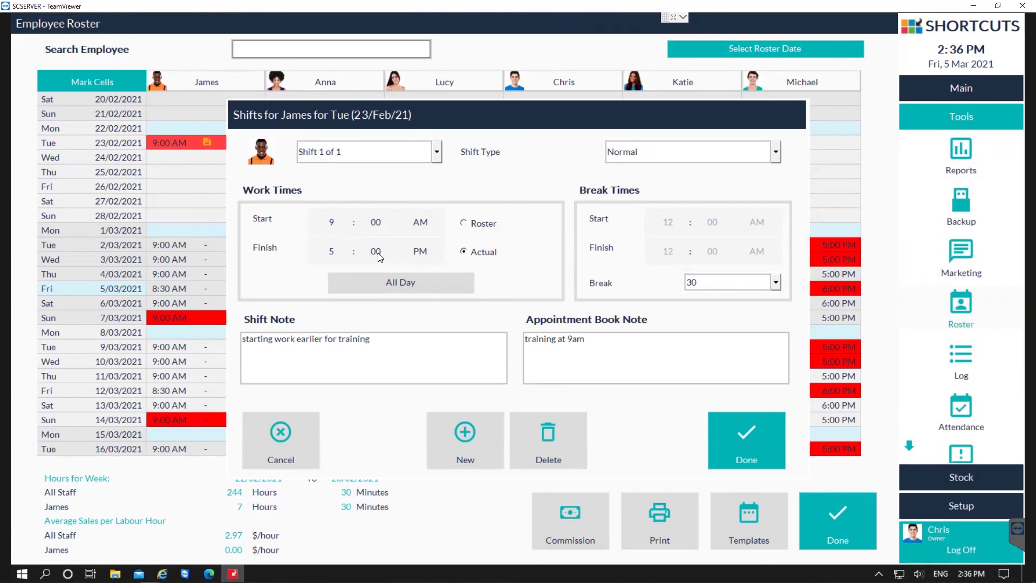